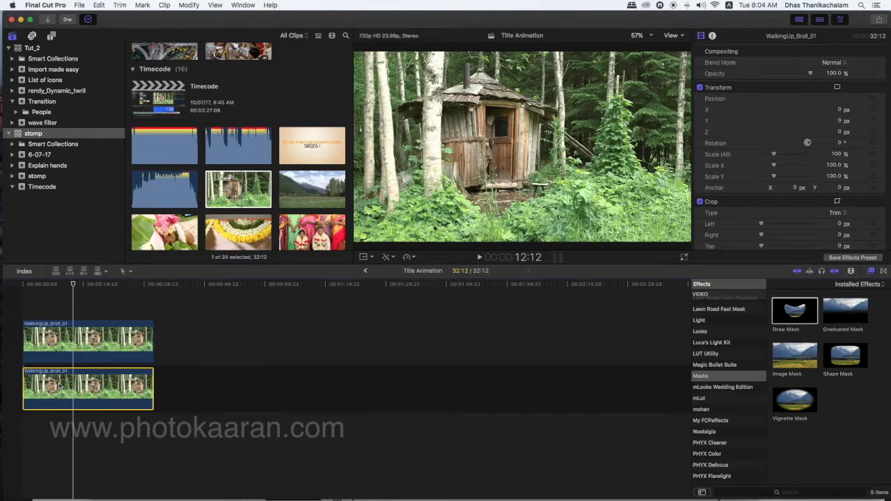
Disable the lower WalkingUp_Broll_01 clip and select the copy stacked above it
{"action": "key", "text": "v"}
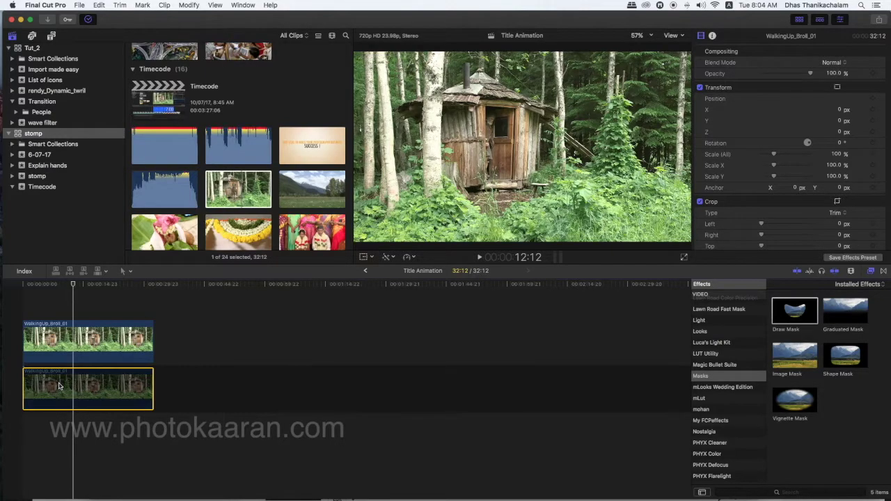
{"action": "left_click", "coordinate": [62, 344]}
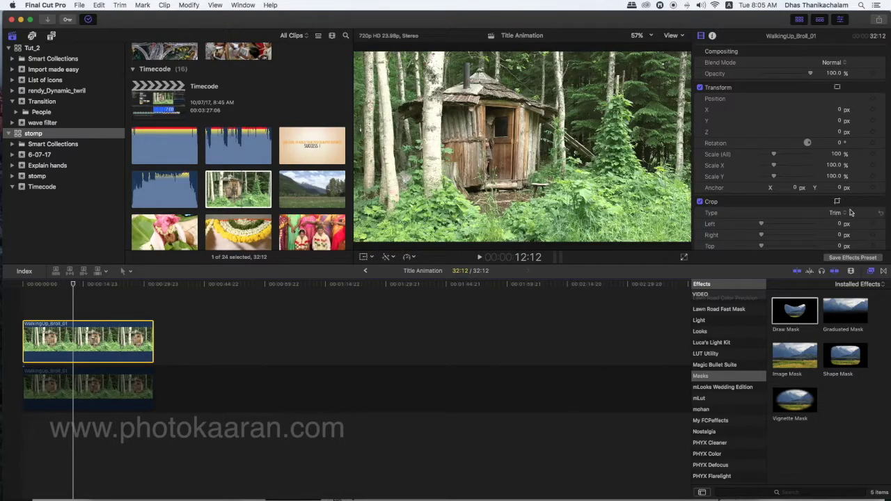
{"action": "scroll", "coordinate": [850, 207], "scroll_direction": "down", "scroll_amount": 5}
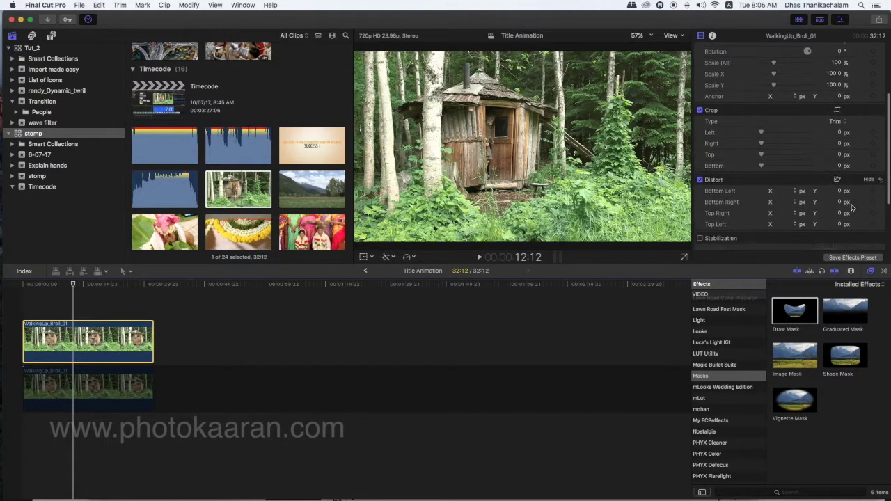
{"action": "scroll", "coordinate": [781, 168], "scroll_direction": "up", "scroll_amount": 4}
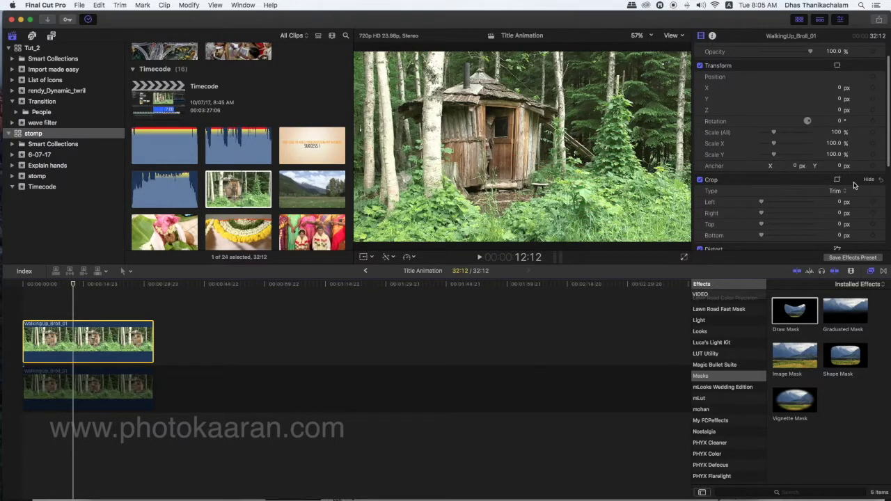
Trim about 947 px off the right side of the upper clip's picture with Crop, keeping everything up to the large birch trunk
{"action": "left_click", "coordinate": [372, 258]}
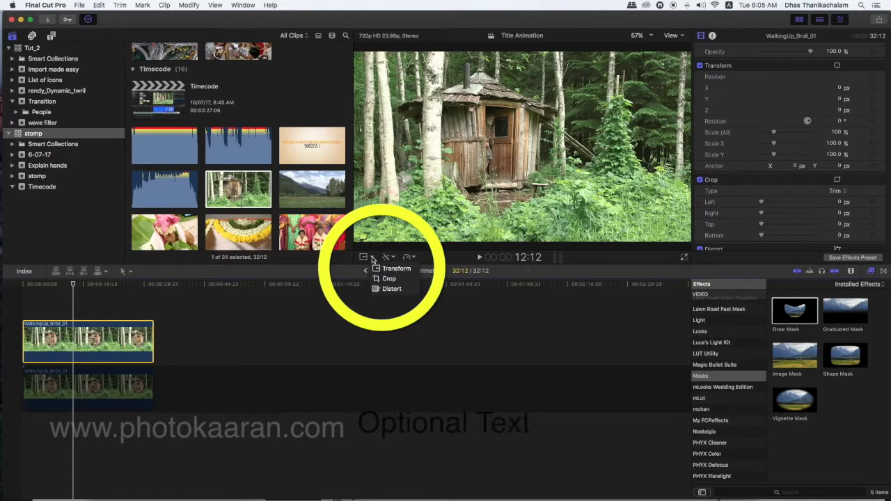
{"action": "left_click", "coordinate": [382, 280]}
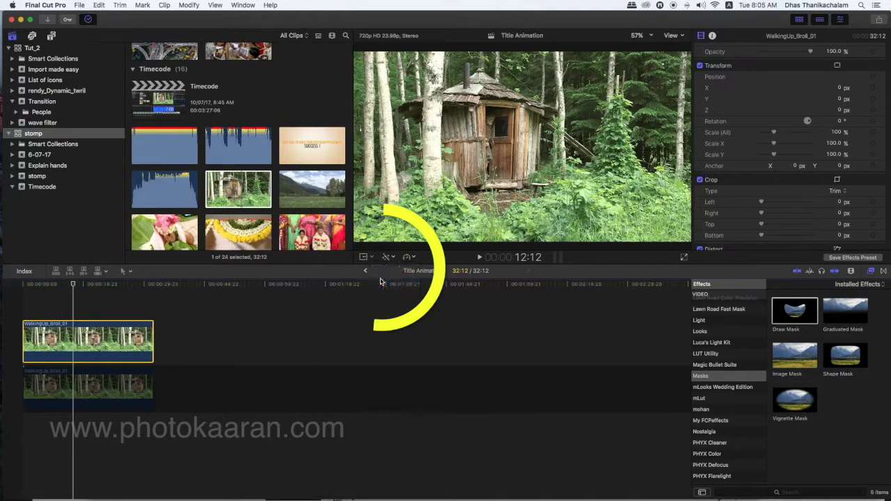
{"action": "left_click", "coordinate": [639, 36]}
{"action": "left_click", "coordinate": [655, 80]}
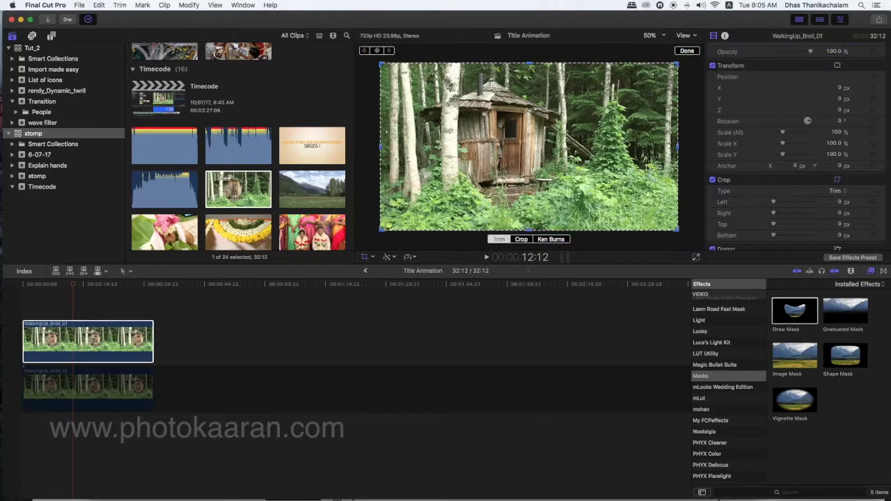
{"action": "left_click_drag", "start_coordinate": [678, 149], "coordinate": [458, 152]}
Add a Basic Title above the upper clip, spanning its whole duration, and set the playhead at 13:05
{"action": "left_click", "coordinate": [77, 340]}
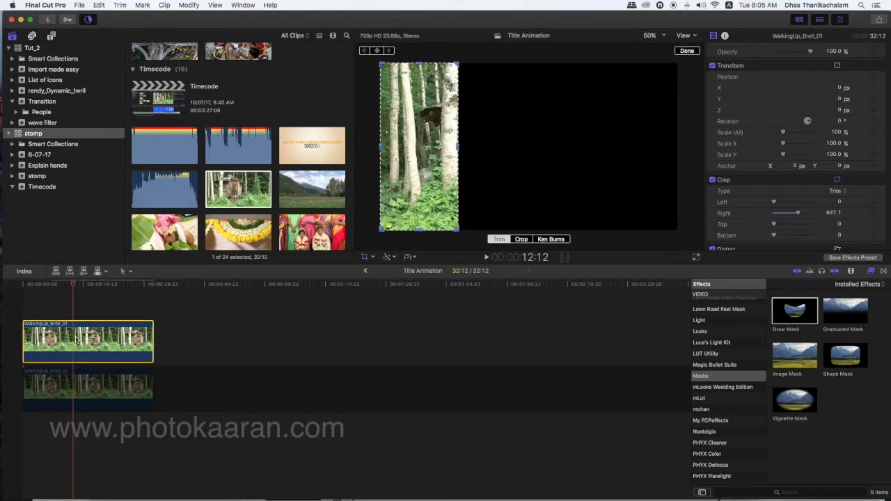
{"action": "key", "text": "x"}
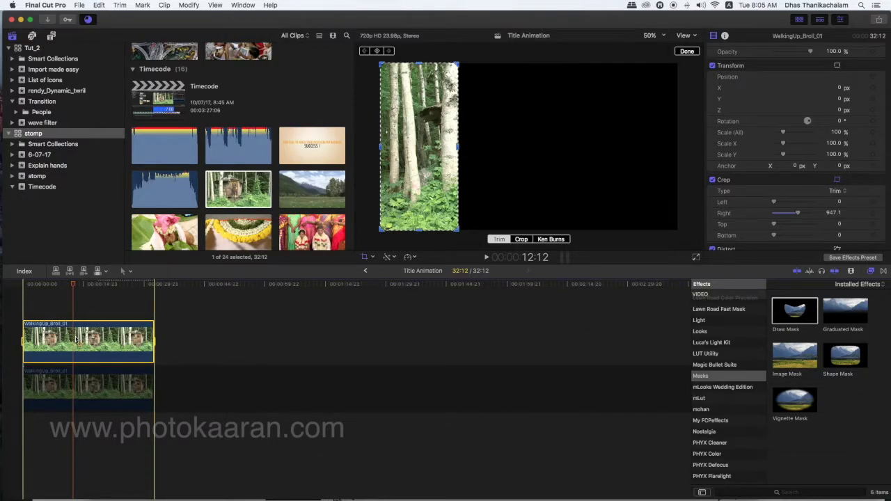
{"action": "key", "text": "ctrl+t"}
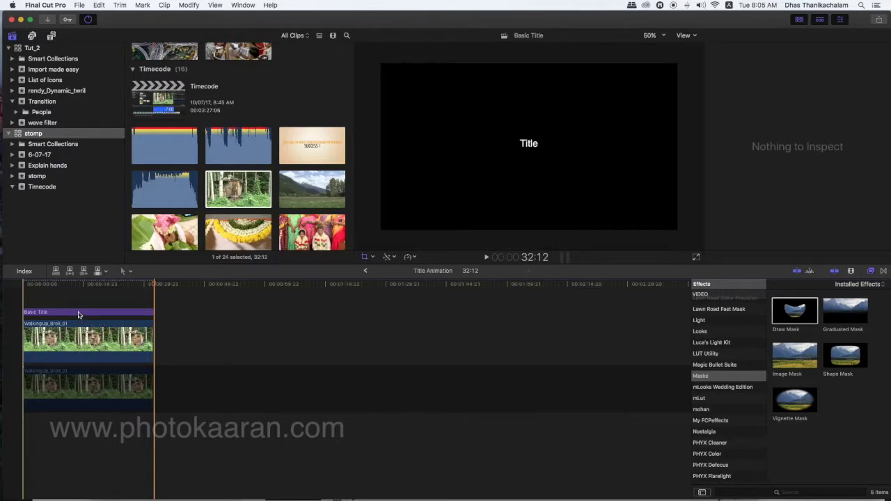
{"action": "key", "text": "shift+c"}
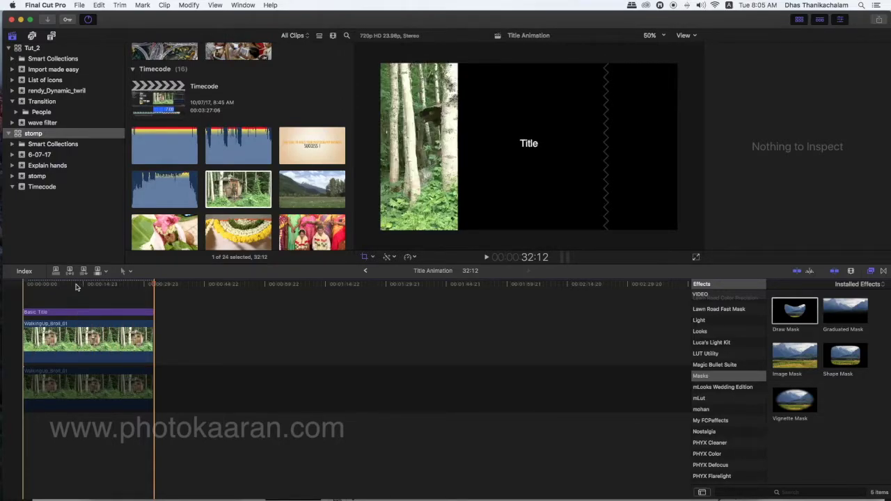
{"action": "left_click", "coordinate": [77, 287]}
{"action": "key", "text": "super+4"}
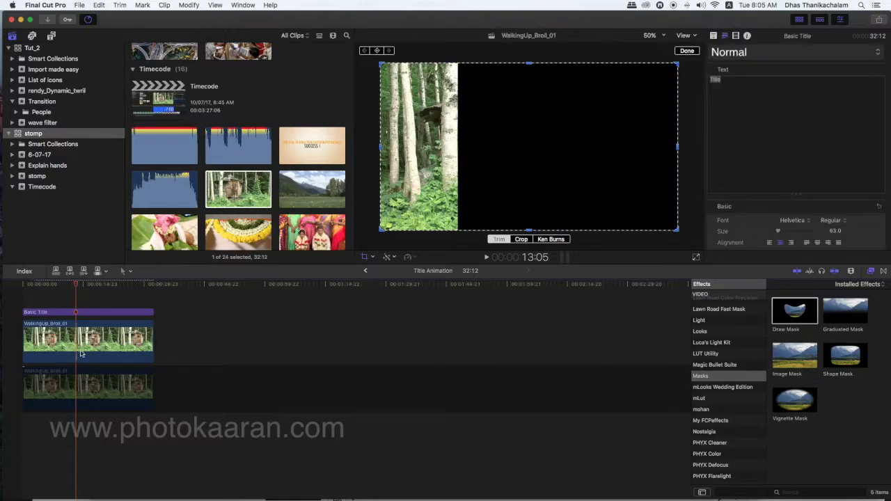
Re-enable the lower clip, and move the Basic Title between the two WalkingUp_Broll_01 clips with crop editing closed
{"action": "left_click", "coordinate": [82, 380]}
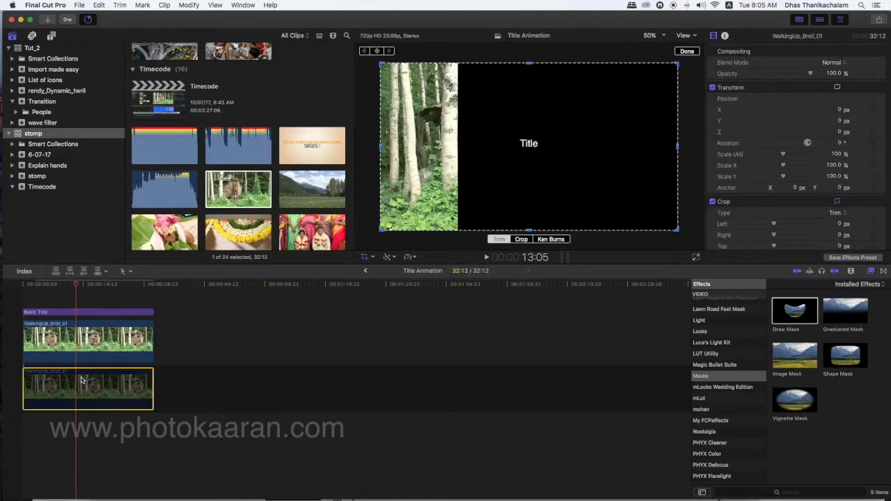
{"action": "key", "text": "v"}
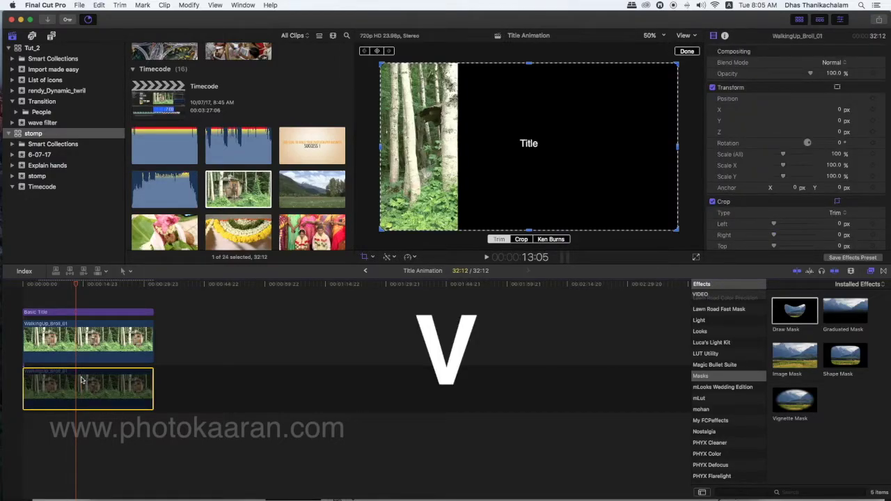
{"action": "key", "text": "v"}
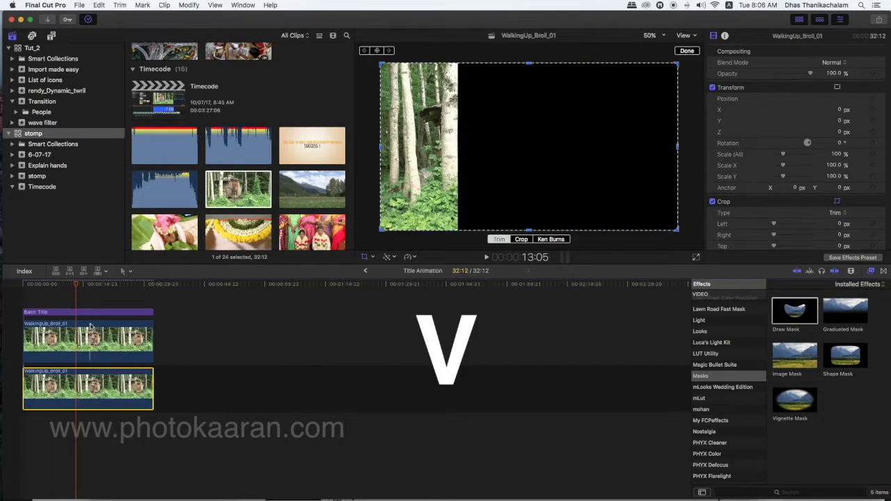
{"action": "left_click_drag", "start_coordinate": [92, 317], "coordinate": [87, 361]}
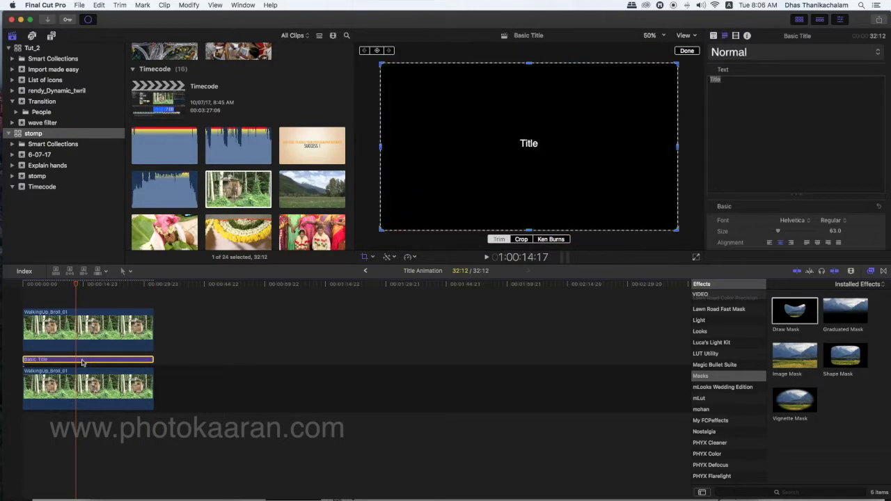
{"action": "left_click", "coordinate": [686, 52]}
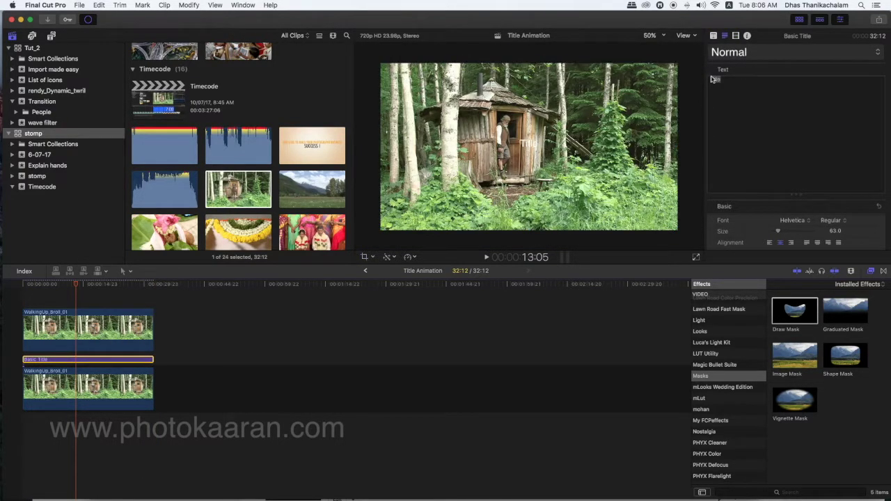
Replace the title text with FOREST, one letter per line, in Helvetica Bold at size 99
{"action": "type", "text": "FOREST"}
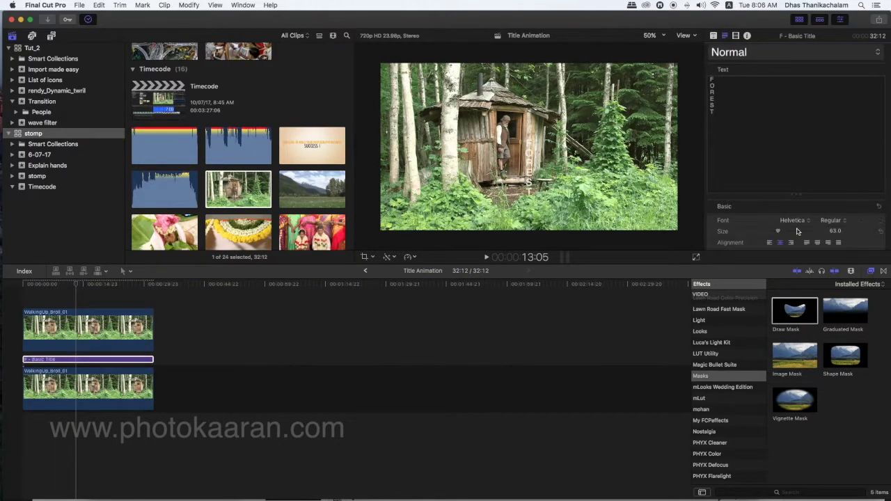
{"action": "left_click", "coordinate": [847, 223]}
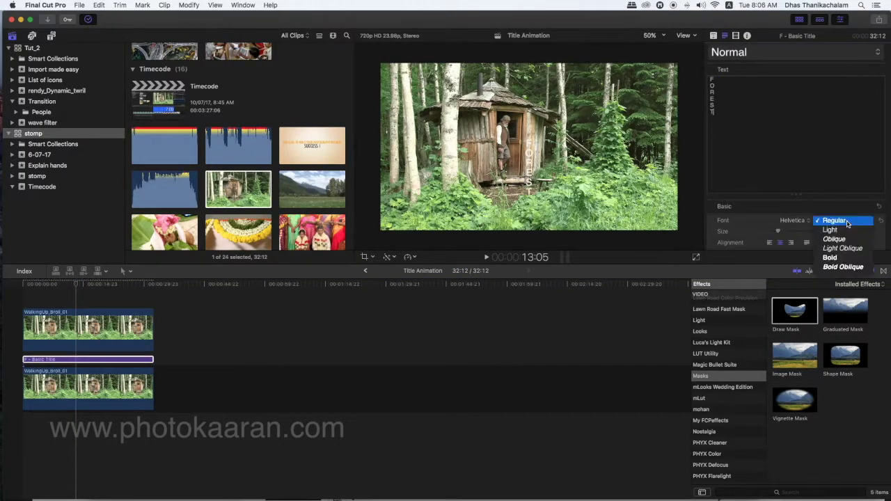
{"action": "left_click", "coordinate": [836, 255]}
{"action": "left_click_drag", "start_coordinate": [730, 128], "coordinate": [698, 70]}
{"action": "left_click", "coordinate": [838, 220]}
{"action": "left_click", "coordinate": [840, 222]}
{"action": "left_click_drag", "start_coordinate": [779, 233], "coordinate": [781, 233]}
Position the FOREST title over the large birch trunk with the upper clip disabled, and re-enable that clip
{"action": "left_click", "coordinate": [74, 329]}
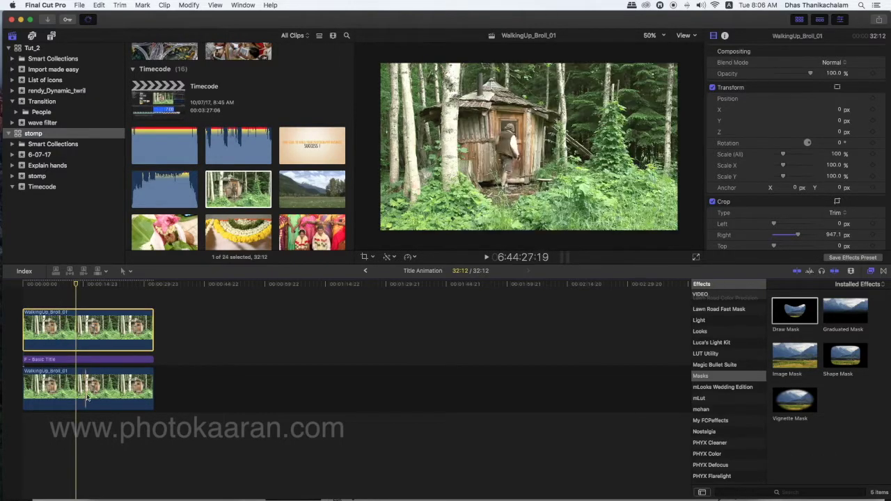
{"action": "key", "text": "v"}
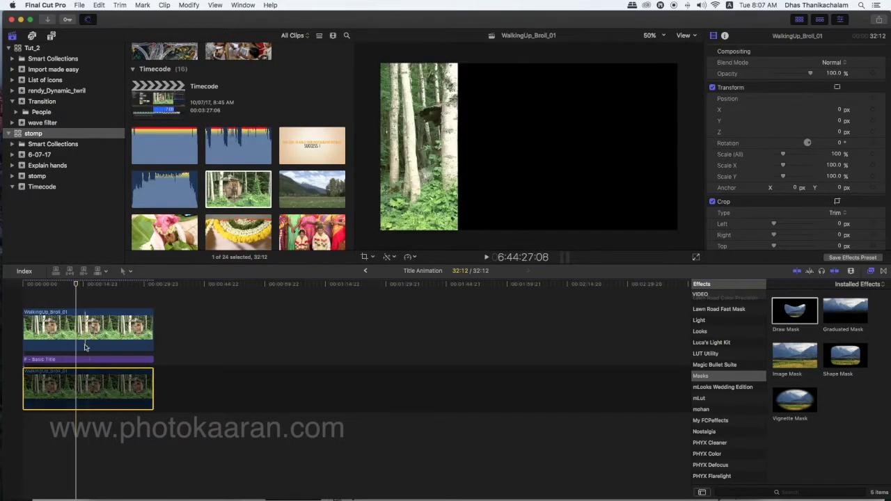
{"action": "left_click_drag", "start_coordinate": [76, 284], "coordinate": [75, 283]}
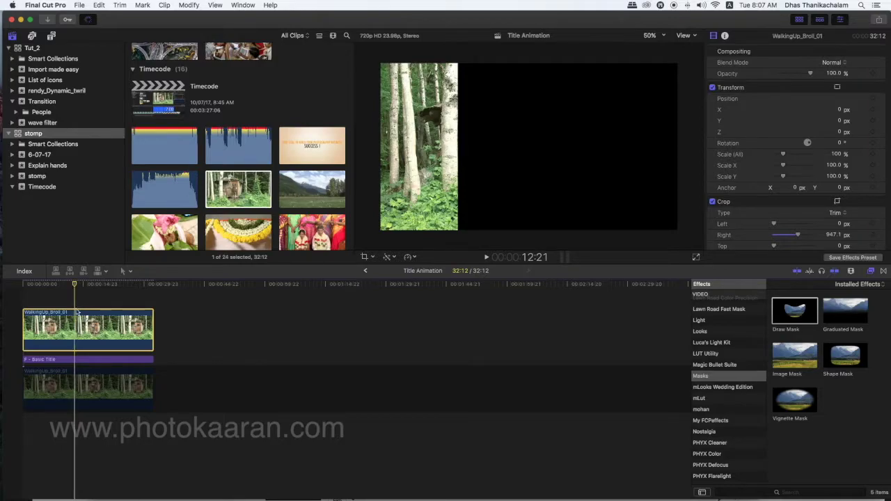
{"action": "left_click", "coordinate": [78, 359]}
{"action": "mouse_move", "coordinate": [450, 126]}
{"action": "left_mouse_down"}
{"action": "mouse_move", "coordinate": [463, 127]}
{"action": "mouse_move", "coordinate": [444, 133]}
{"action": "mouse_move", "coordinate": [464, 133]}
{"action": "mouse_move", "coordinate": [449, 136]}
{"action": "left_mouse_up"}
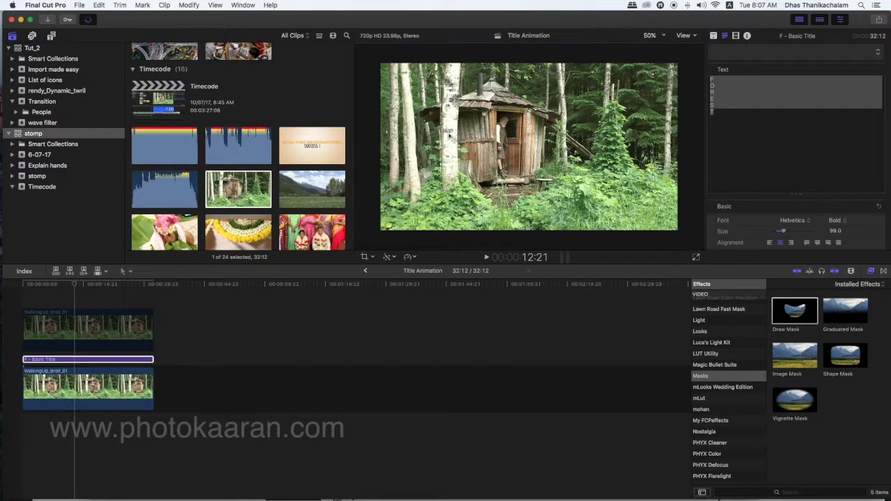
{"action": "left_click", "coordinate": [87, 359]}
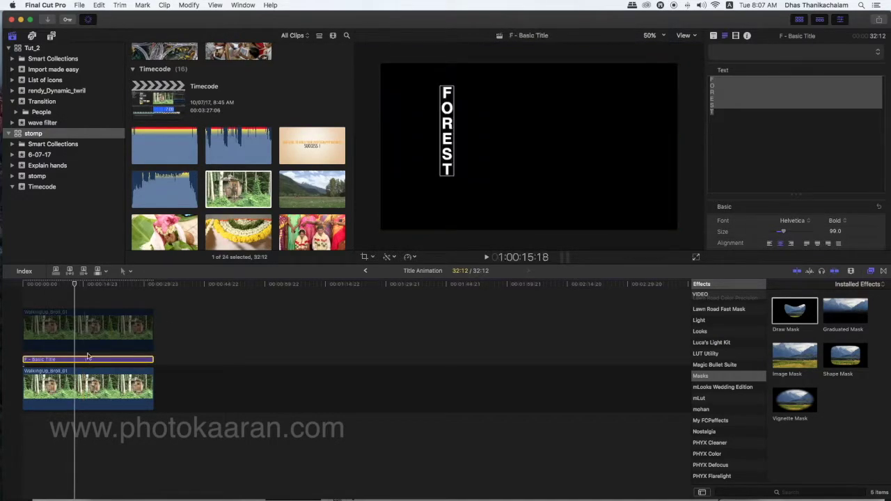
{"action": "left_click", "coordinate": [93, 327]}
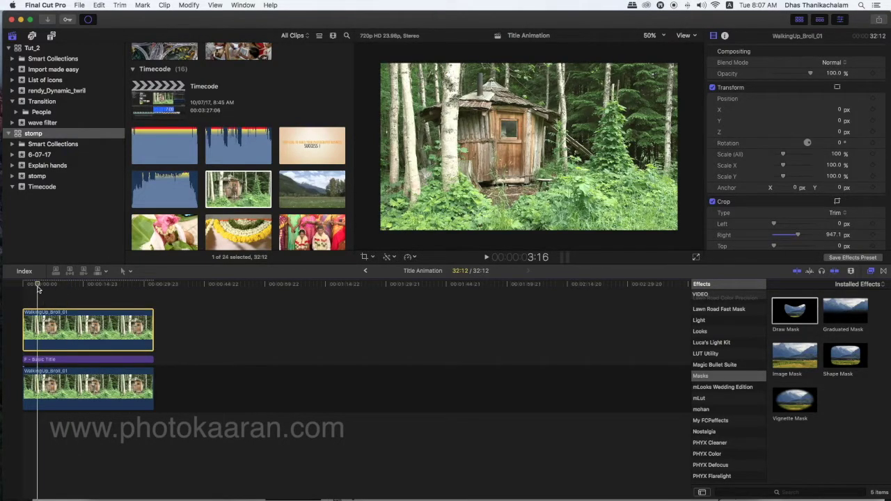
Keyframe the title's position at 6:16 and its shifted X position at 12:23 so it slides out rightward from behind the trunk
{"action": "left_click", "coordinate": [65, 359]}
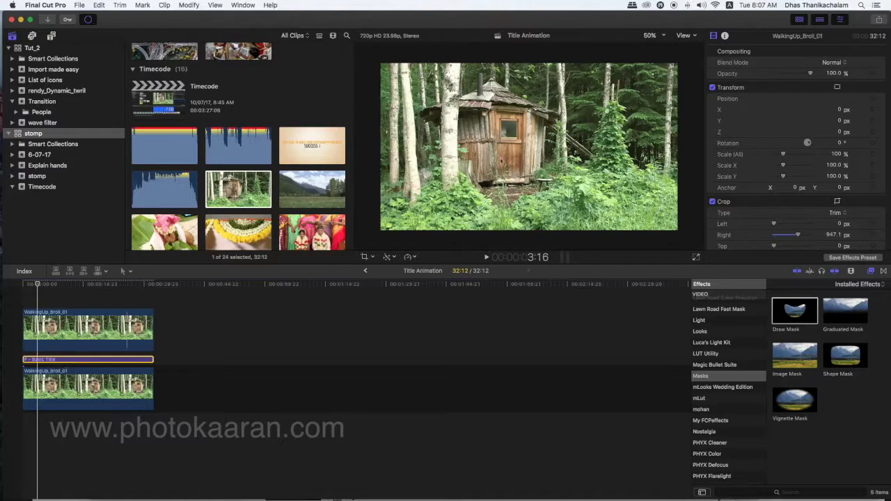
{"action": "left_click", "coordinate": [735, 35]}
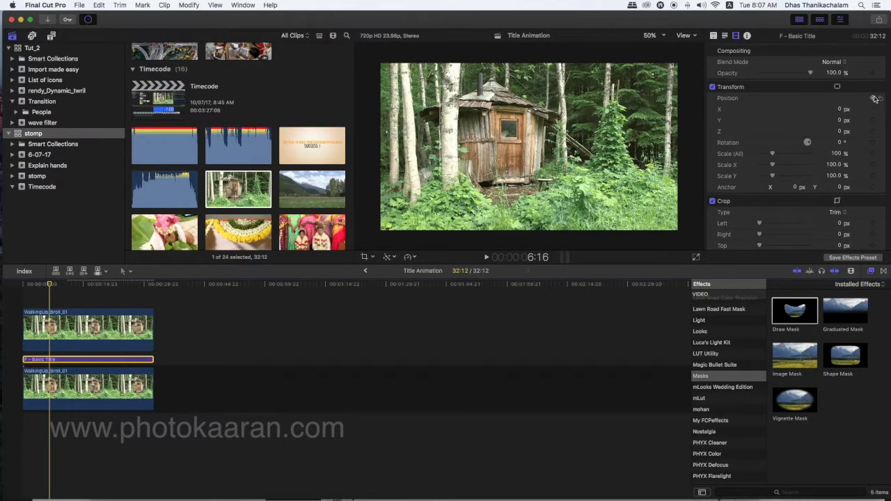
{"action": "left_click_drag", "start_coordinate": [51, 286], "coordinate": [75, 285]}
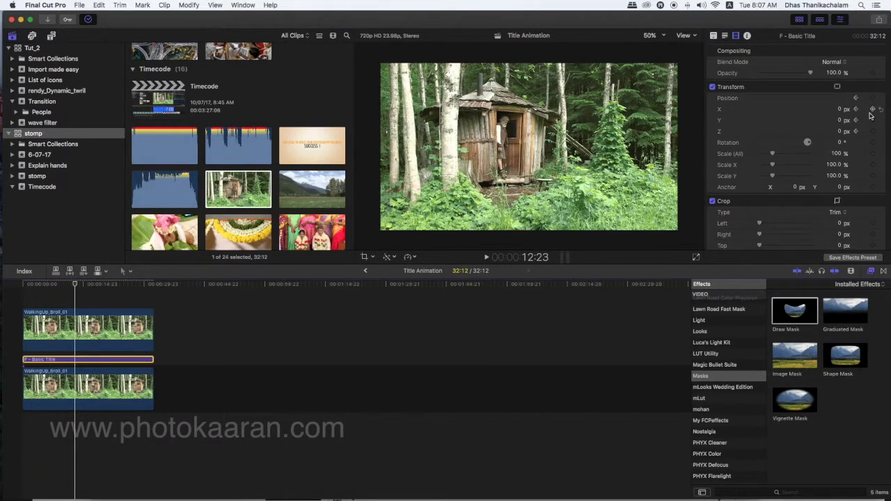
{"action": "left_click_drag", "start_coordinate": [846, 114], "coordinate": [866, 113]}
{"action": "mouse_move", "coordinate": [76, 288]}
{"action": "left_mouse_down"}
{"action": "mouse_move", "coordinate": [48, 286]}
{"action": "mouse_move", "coordinate": [62, 287]}
{"action": "left_mouse_up"}
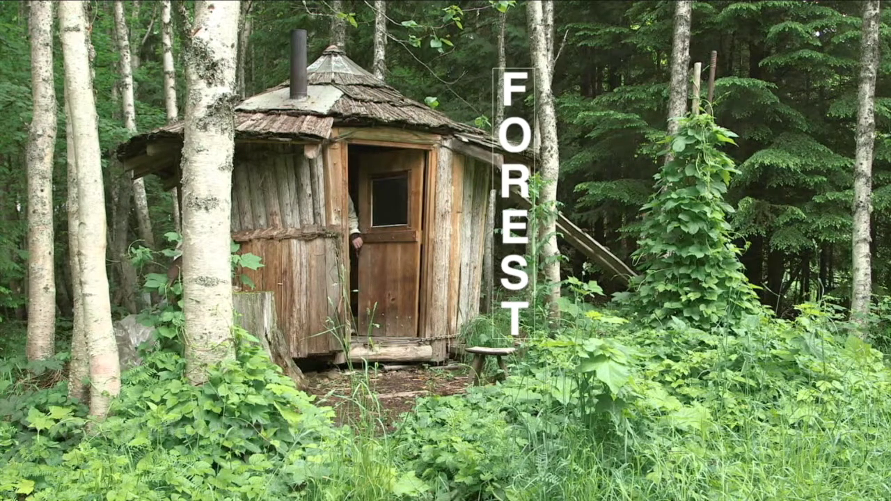
Append the Nature_Fields_Broll_05 clip to the end of the timeline and duplicate it directly above itself
{"action": "mouse_move", "coordinate": [151, 237]}
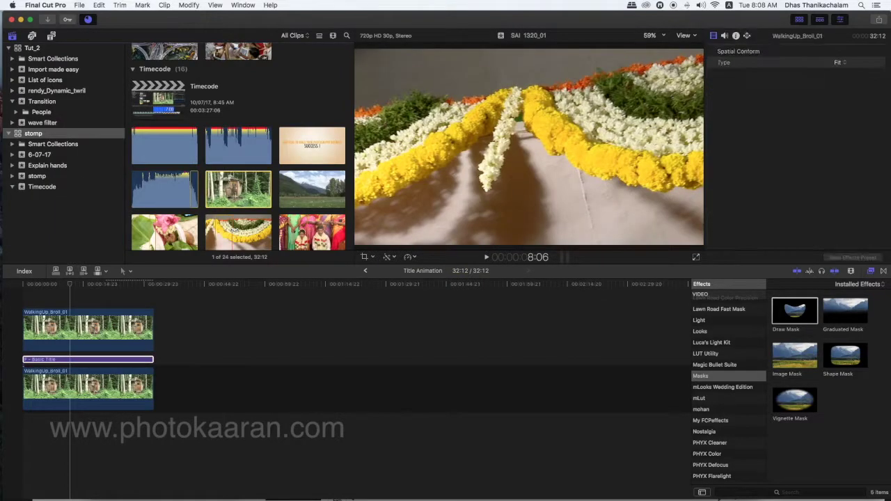
{"action": "left_click", "coordinate": [304, 200]}
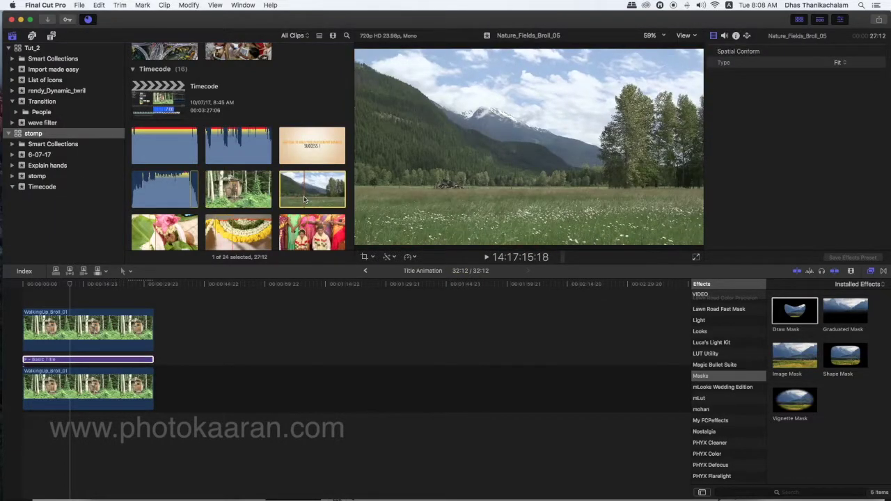
{"action": "key", "text": "e"}
{"action": "left_click", "coordinate": [195, 295]}
{"action": "left_click", "coordinate": [185, 394]}
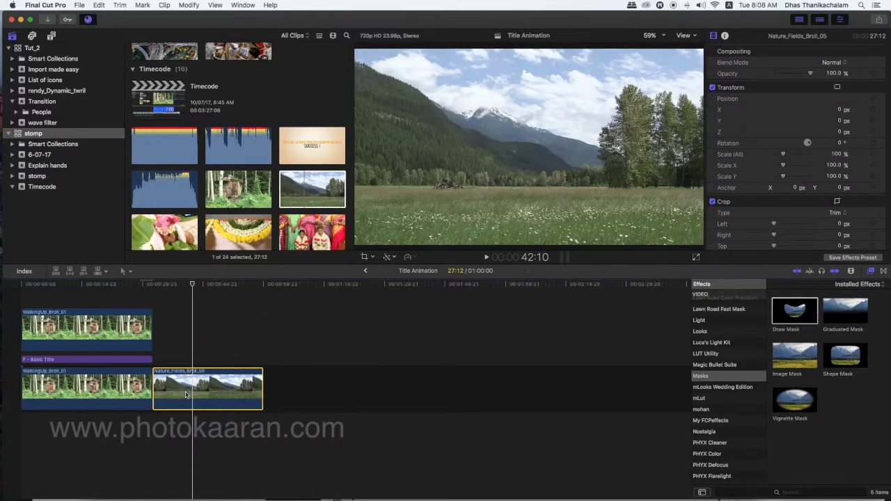
{"action": "left_click_drag", "start_coordinate": [185, 394], "coordinate": [187, 345]}
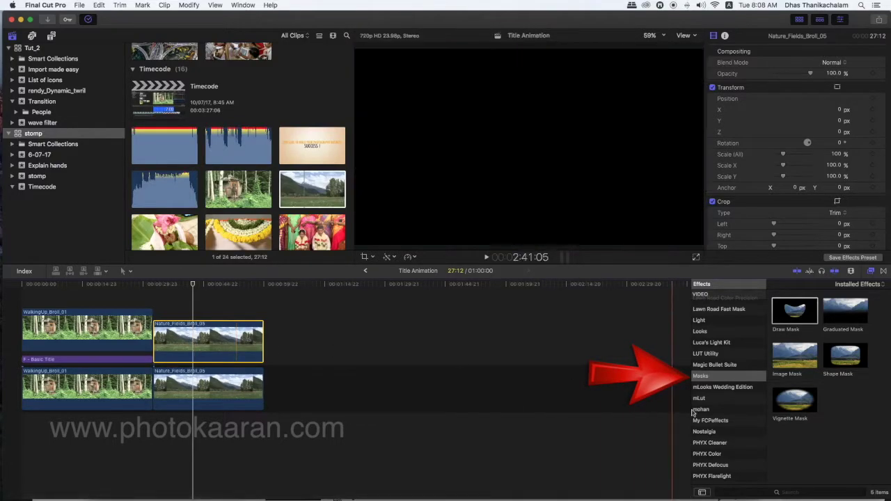
Apply the Draw Mask effect to the upper Nature_Fields_Broll_05 clip
{"action": "scroll", "coordinate": [713, 385], "scroll_direction": "down", "scroll_amount": 1}
{"action": "mouse_move", "coordinate": [795, 311]}
{"action": "left_mouse_down"}
{"action": "mouse_move", "coordinate": [526, 308]}
{"action": "mouse_move", "coordinate": [209, 334]}
{"action": "mouse_move", "coordinate": [217, 338]}
{"action": "left_mouse_up"}
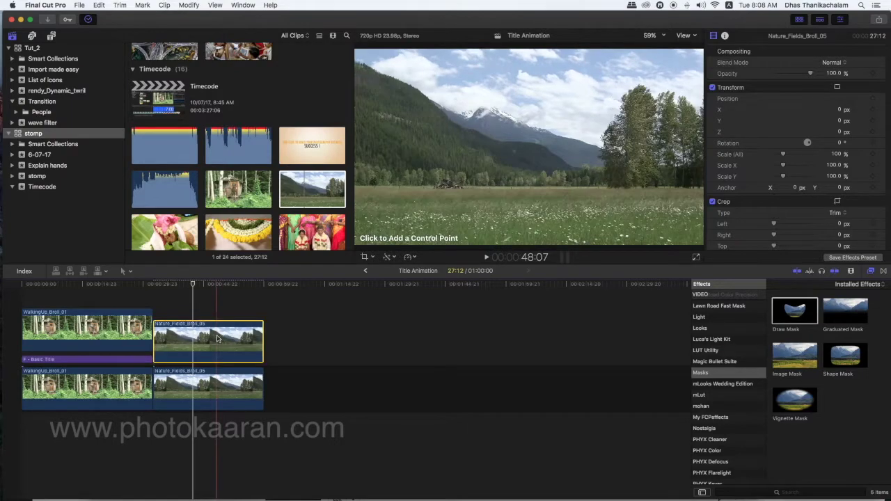
{"action": "left_click", "coordinate": [665, 37]}
{"action": "left_click", "coordinate": [656, 83]}
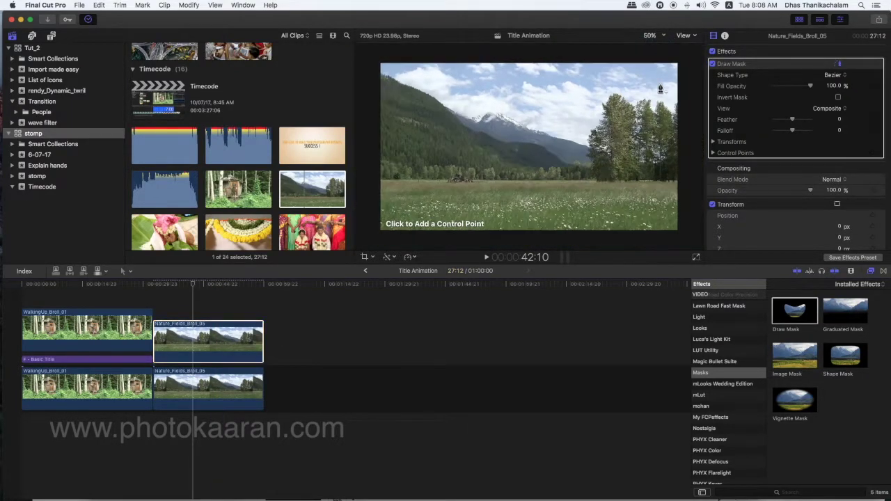
Draw a closed mask on the upper Nature_Fields_Broll_05 clip along the mountain ridge and meadow edge, enclosing everything below
{"action": "left_click", "coordinate": [374, 73]}
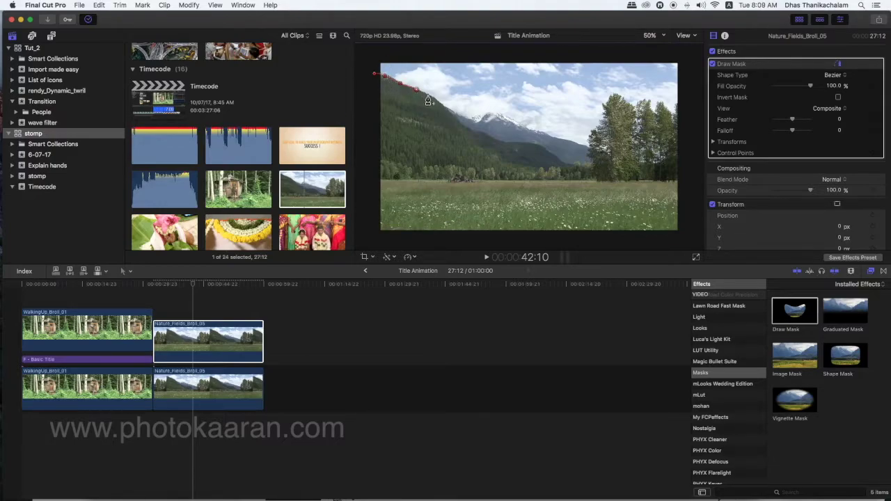
{"action": "left_click", "coordinate": [581, 167]}
{"action": "left_click", "coordinate": [584, 181]}
{"action": "left_click", "coordinate": [684, 179]}
{"action": "left_click", "coordinate": [688, 237]}
{"action": "left_click", "coordinate": [373, 238]}
{"action": "left_click", "coordinate": [375, 74]}
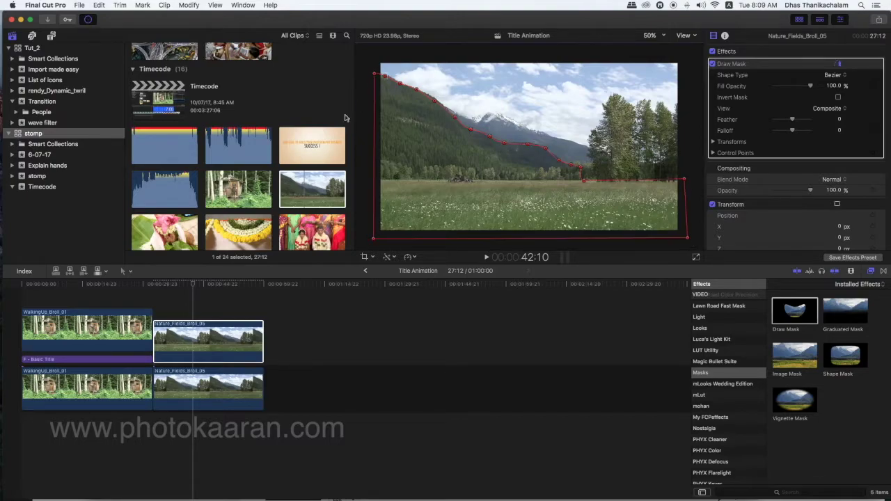
Disable the lower Nature_Fields_Broll_05 clip and scrub through the upper one to check the mask cutout
{"action": "left_click", "coordinate": [197, 394]}
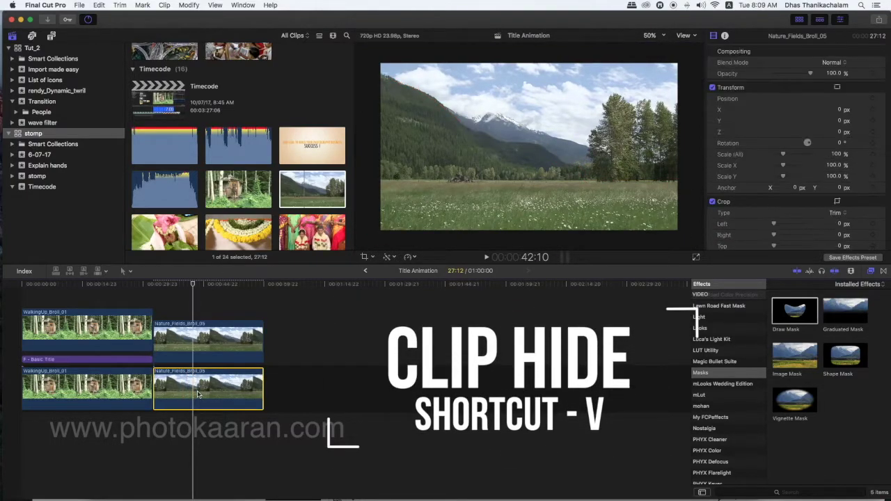
{"action": "key", "text": "v"}
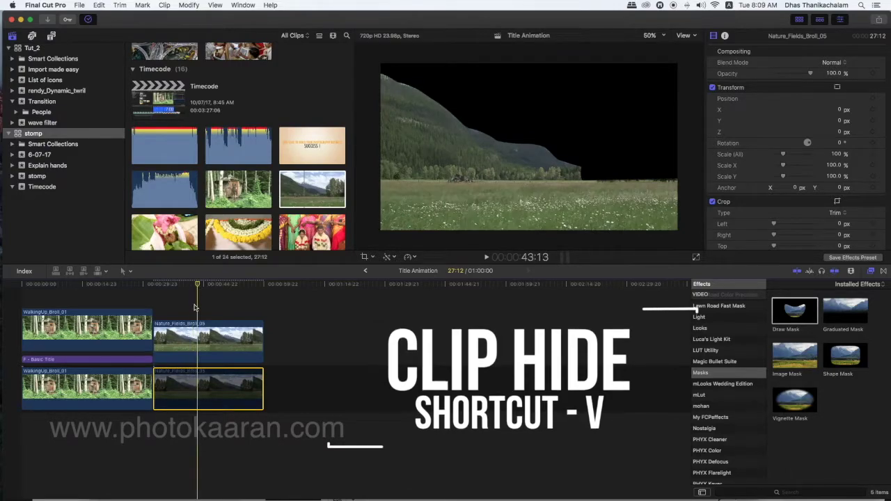
{"action": "left_click", "coordinate": [197, 338]}
{"action": "left_click", "coordinate": [217, 286]}
{"action": "left_click_drag", "start_coordinate": [216, 286], "coordinate": [187, 288]}
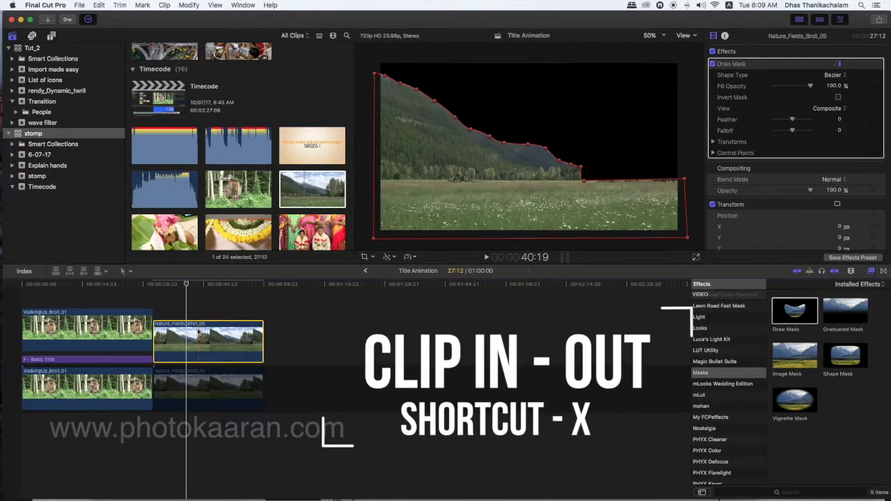
Add a Basic Title spanning the masked clip's range and place it between the two Nature_Fields_Broll_05 clips
{"action": "key", "text": "x"}
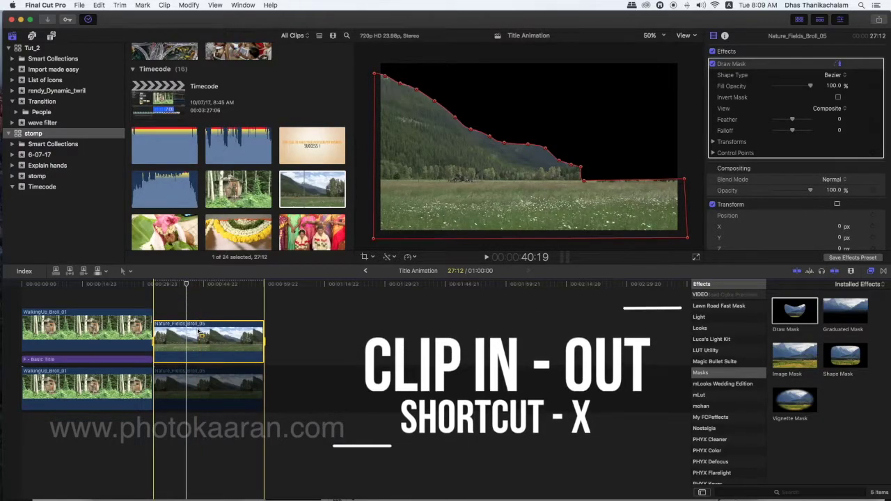
{"action": "key", "text": "ctrl+t"}
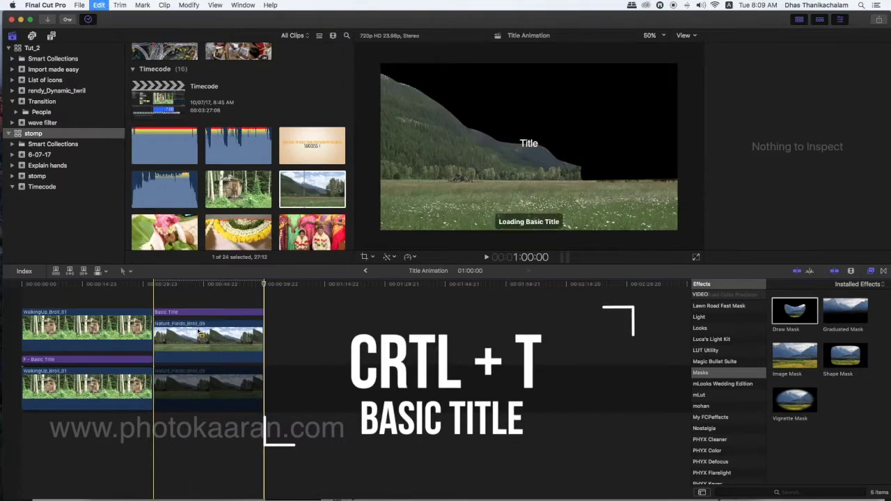
{"action": "left_click_drag", "start_coordinate": [209, 315], "coordinate": [207, 366]}
{"action": "left_click", "coordinate": [208, 365]}
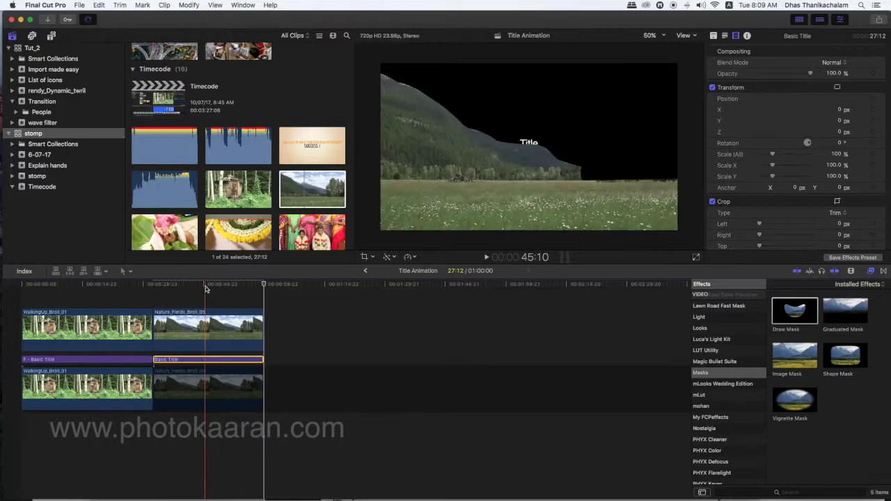
Change the new title's text to LANDSCAPE in Helvetica Bold at size 103
{"action": "double_click", "coordinate": [531, 144]}
{"action": "type", "text": "LANDSCAPE"}
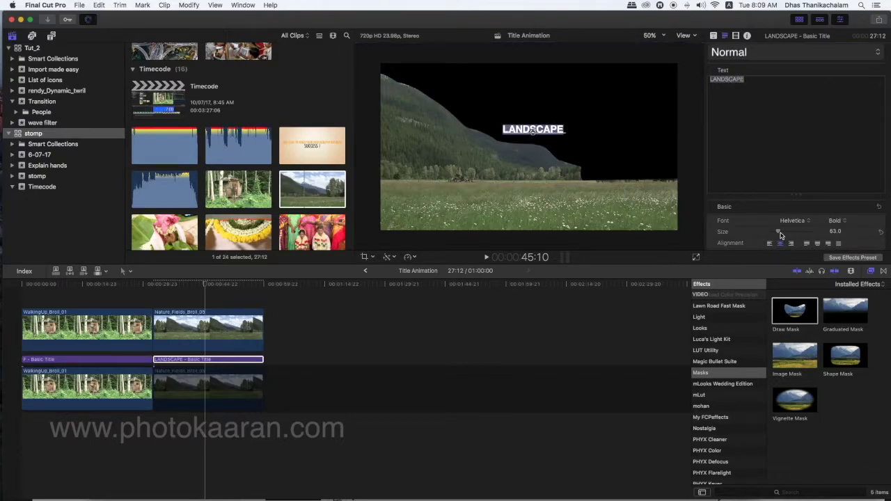
{"action": "left_click_drag", "start_coordinate": [779, 232], "coordinate": [784, 232]}
Set the LANDSCAPE title's face color to red
{"action": "scroll", "coordinate": [856, 233], "scroll_direction": "down", "scroll_amount": 5}
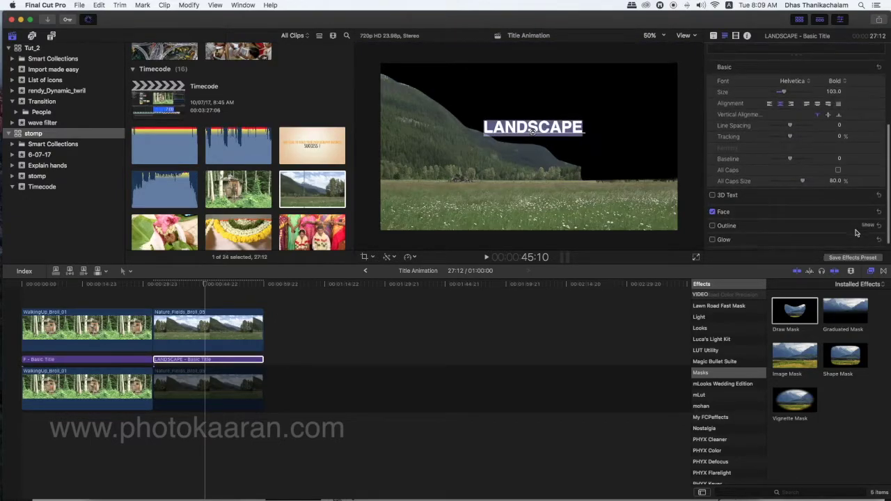
{"action": "left_click", "coordinate": [868, 202]}
{"action": "left_click", "coordinate": [846, 227]}
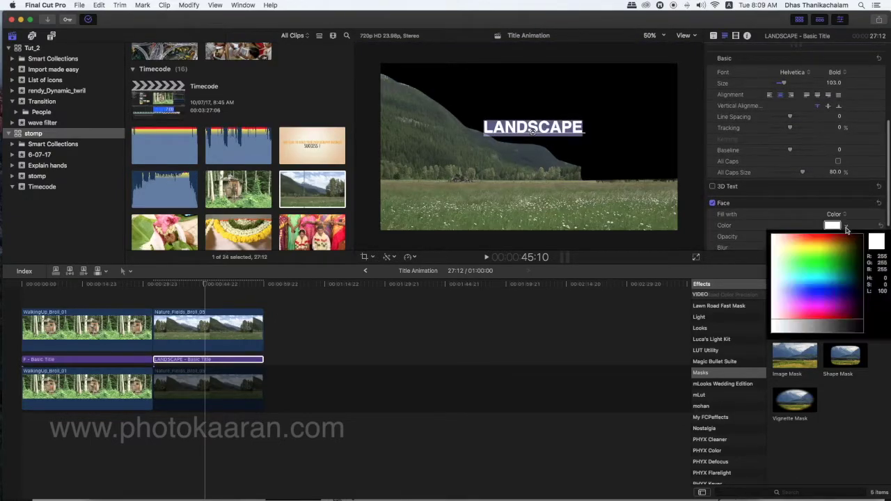
{"action": "left_click", "coordinate": [831, 235]}
{"action": "left_click", "coordinate": [499, 225]}
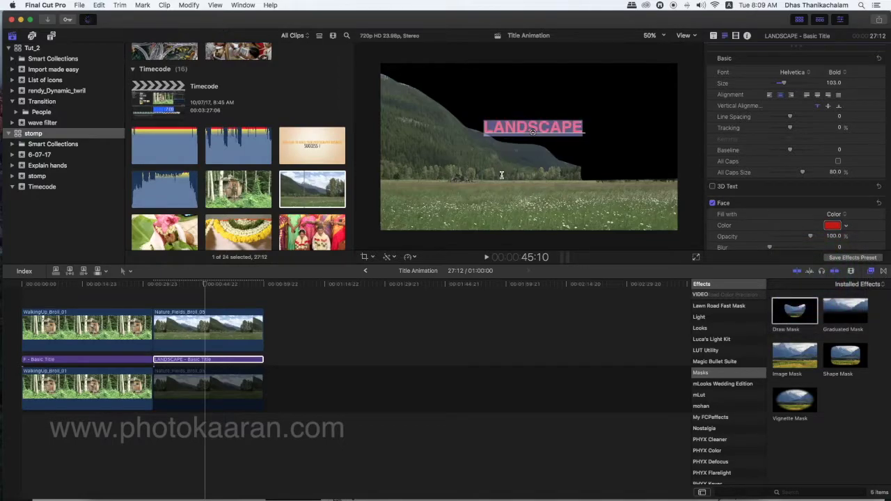
Enlarge the LANDSCAPE title to size 150 and position it low behind the masked mountain, just above the meadow
{"action": "left_click_drag", "start_coordinate": [539, 137], "coordinate": [509, 172]}
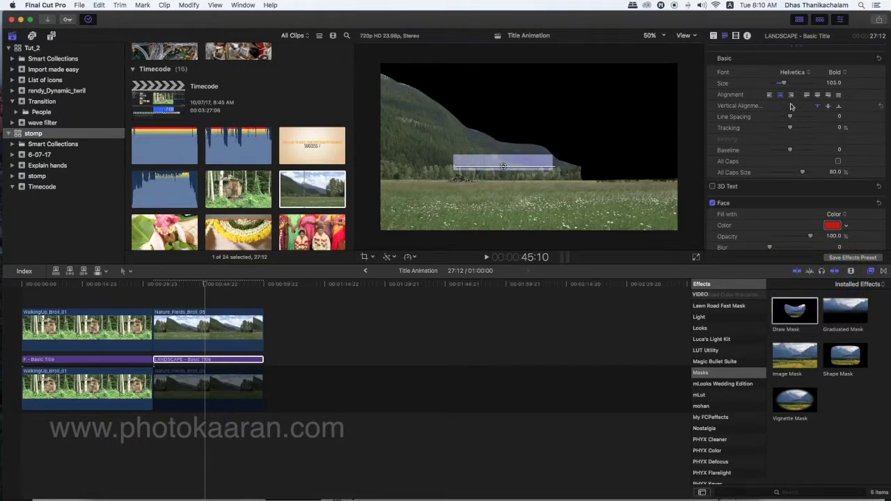
{"action": "left_click_drag", "start_coordinate": [785, 84], "coordinate": [791, 84]}
{"action": "left_click_drag", "start_coordinate": [503, 168], "coordinate": [484, 176]}
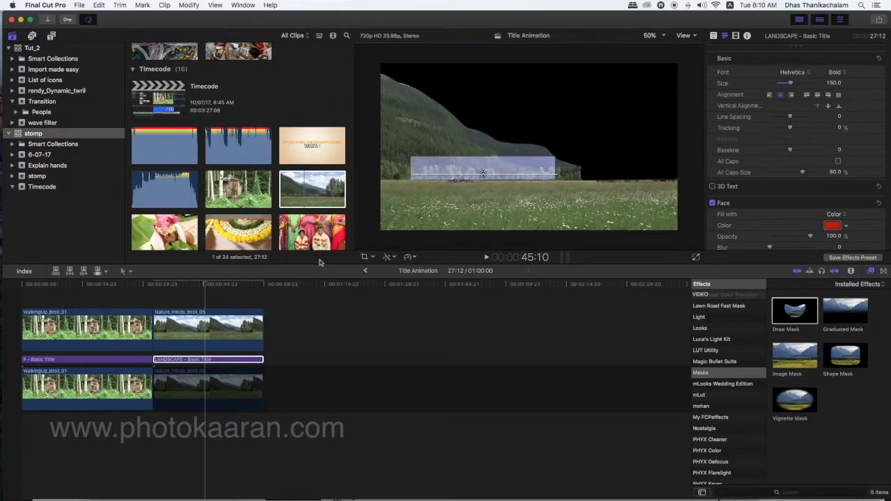
Keyframe the LANDSCAPE title's position at 35:10 and raise its Y position to about 47.5 px at 43:02
{"action": "left_click", "coordinate": [165, 299]}
{"action": "left_click", "coordinate": [175, 360]}
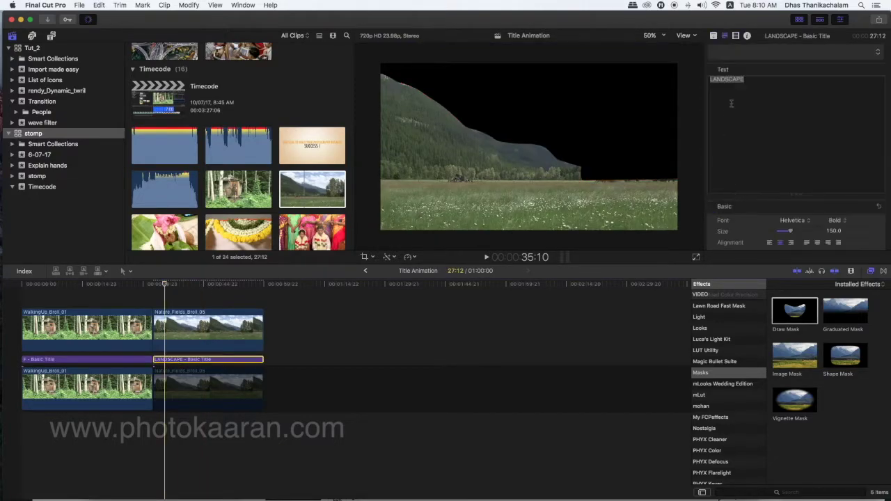
{"action": "left_click", "coordinate": [736, 36]}
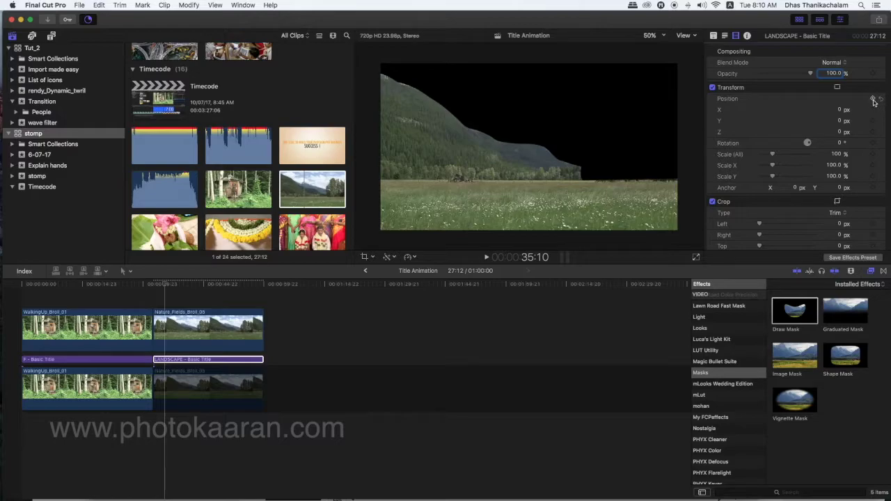
{"action": "left_click", "coordinate": [874, 100]}
{"action": "left_click_drag", "start_coordinate": [165, 284], "coordinate": [196, 286]}
{"action": "mouse_move", "coordinate": [835, 121]}
{"action": "left_mouse_down"}
{"action": "mouse_move", "coordinate": [835, 129]}
{"action": "mouse_move", "coordinate": [846, 116]}
{"action": "left_mouse_up"}
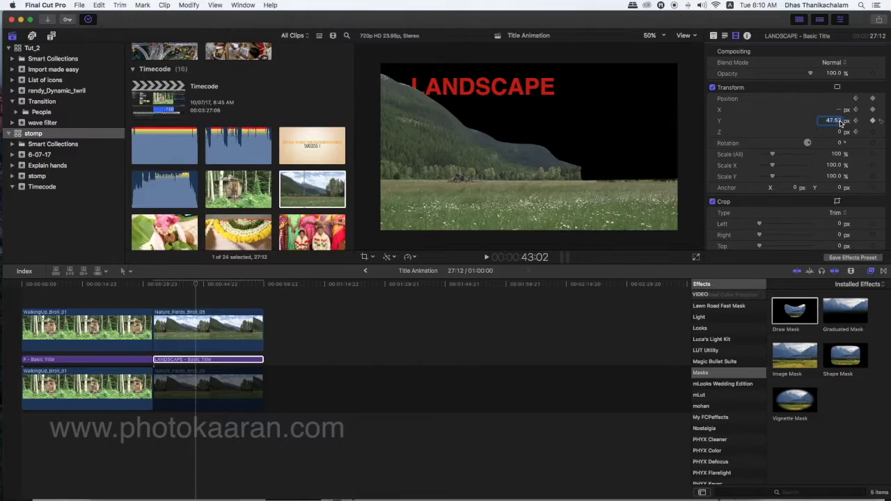
Soften the upper clip's Draw Mask edge with Feather 14 and Falloff about 58
{"action": "left_click", "coordinate": [209, 339]}
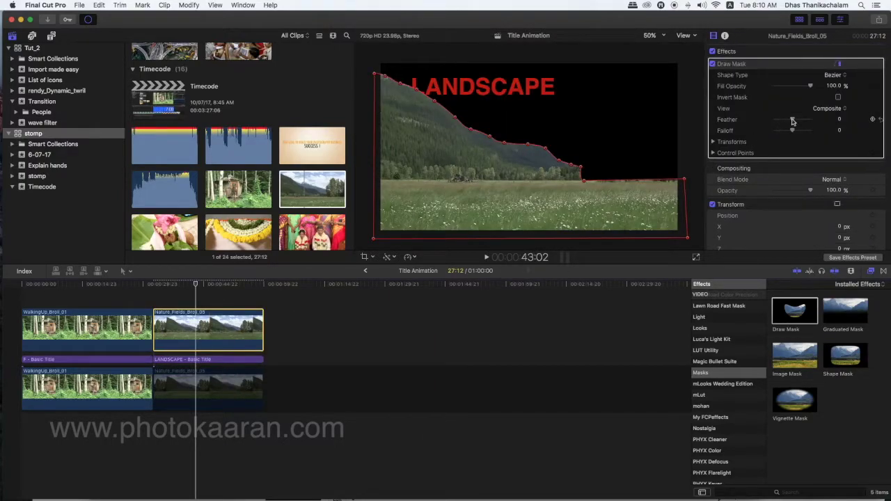
{"action": "left_click_drag", "start_coordinate": [796, 122], "coordinate": [797, 122]}
{"action": "left_click_drag", "start_coordinate": [797, 121], "coordinate": [797, 122]}
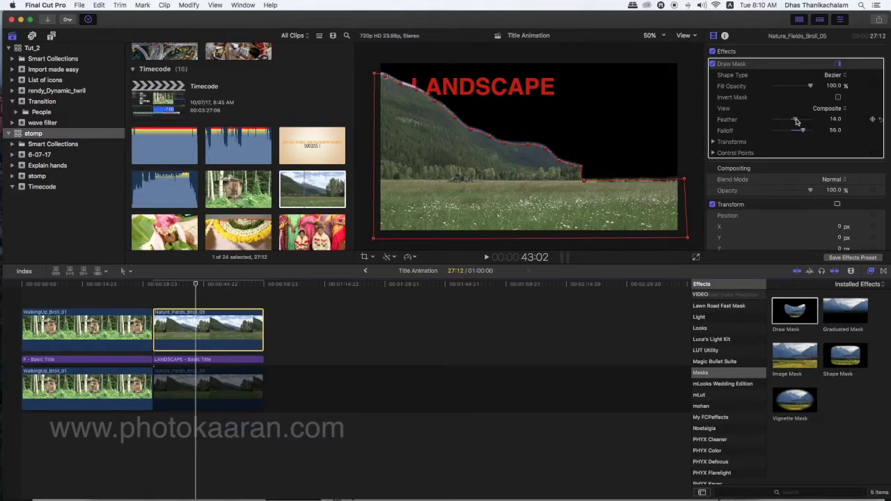
Re-enable the lower Nature_Fields_Broll_05 clip and play the LANDSCAPE title animation full screen from the clip's start
{"action": "left_click", "coordinate": [188, 392]}
{"action": "left_click_drag", "start_coordinate": [195, 285], "coordinate": [156, 293]}
{"action": "left_click", "coordinate": [696, 257]}
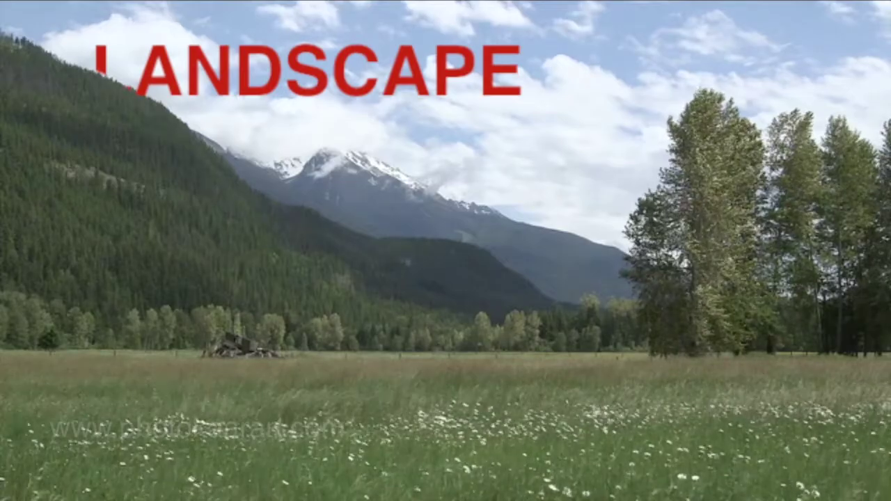
{"action": "key", "text": "Escape"}
Set the upper clip's Draw Mask Feather to 32 and review the LANDSCAPE animation full screen from 36:10
{"action": "left_click", "coordinate": [221, 333]}
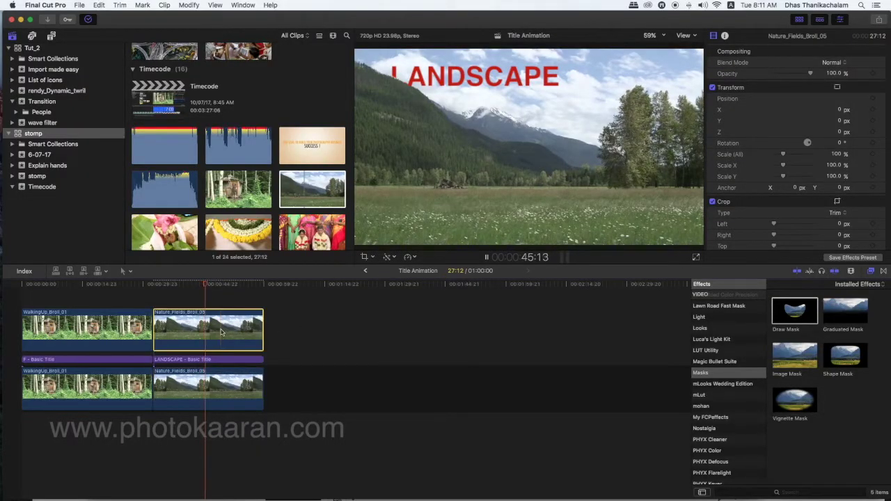
{"action": "scroll", "coordinate": [832, 136], "scroll_direction": "up", "scroll_amount": 4}
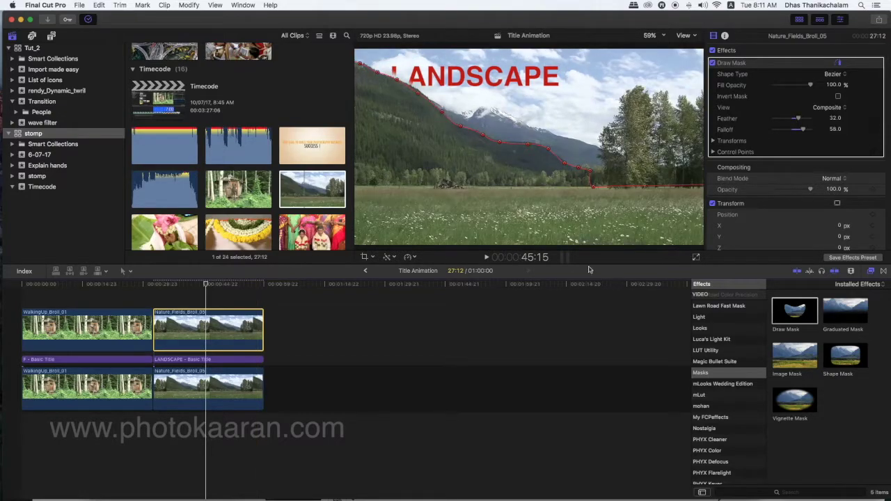
{"action": "left_click", "coordinate": [168, 284]}
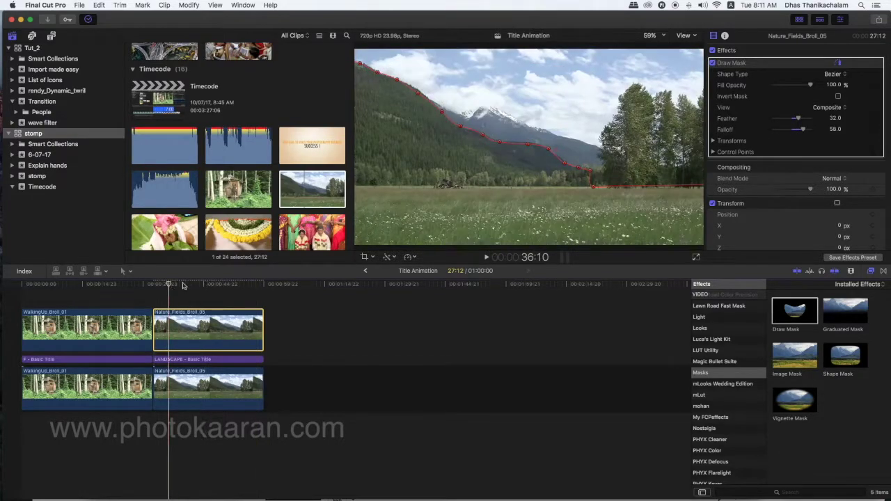
{"action": "left_click", "coordinate": [696, 257]}
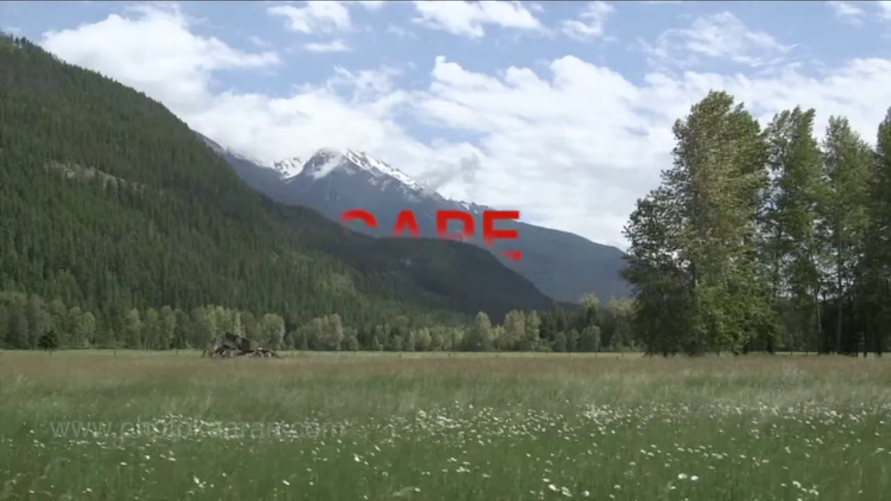
{"action": "mouse_move", "coordinate": [334, 116]}
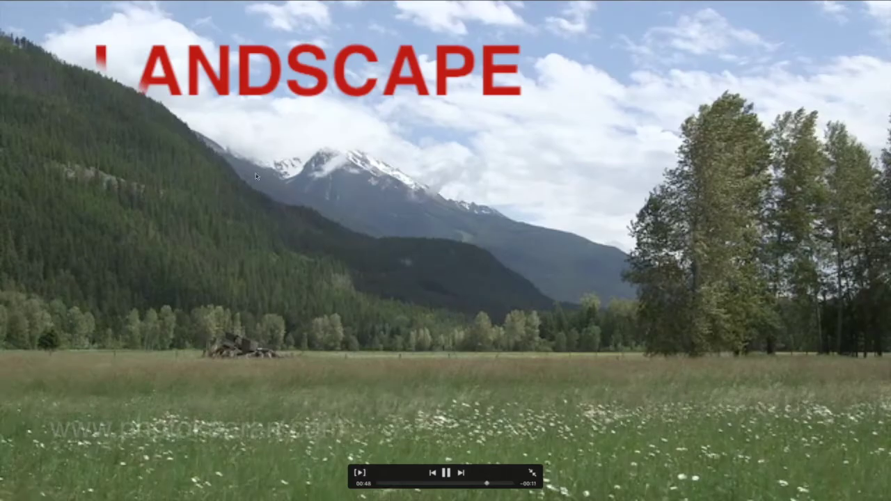
{"action": "key", "text": "Escape"}
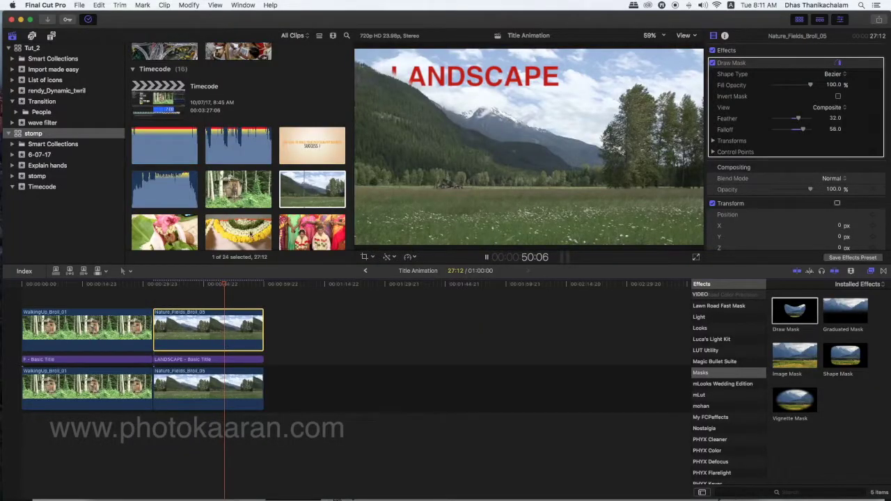
Scrub through the FOREST and LANDSCAPE sections to review both title animations
{"action": "left_click_drag", "start_coordinate": [224, 284], "coordinate": [202, 285]}
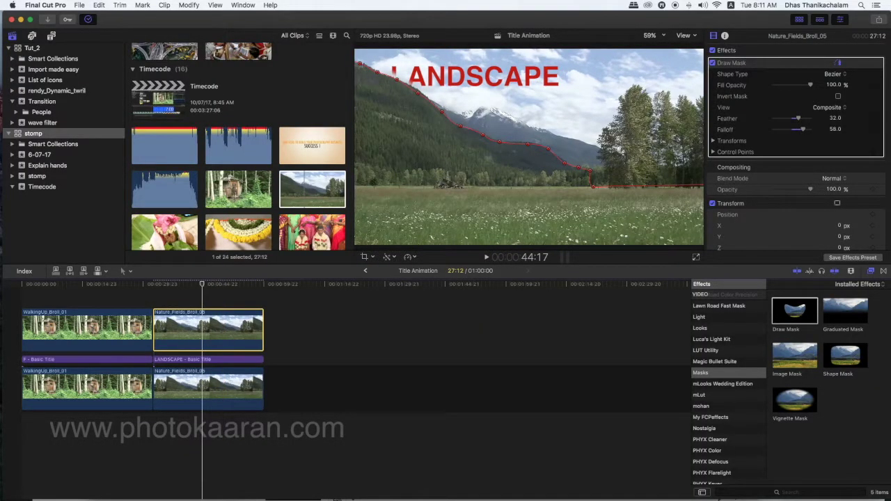
{"action": "left_click", "coordinate": [193, 287]}
{"action": "left_click_drag", "start_coordinate": [193, 287], "coordinate": [190, 287]}
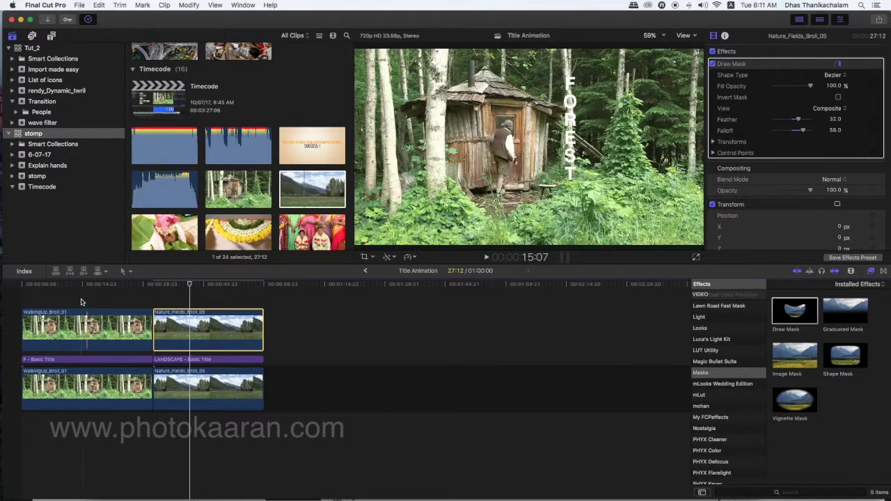
{"action": "left_click_drag", "start_coordinate": [70, 287], "coordinate": [191, 299]}
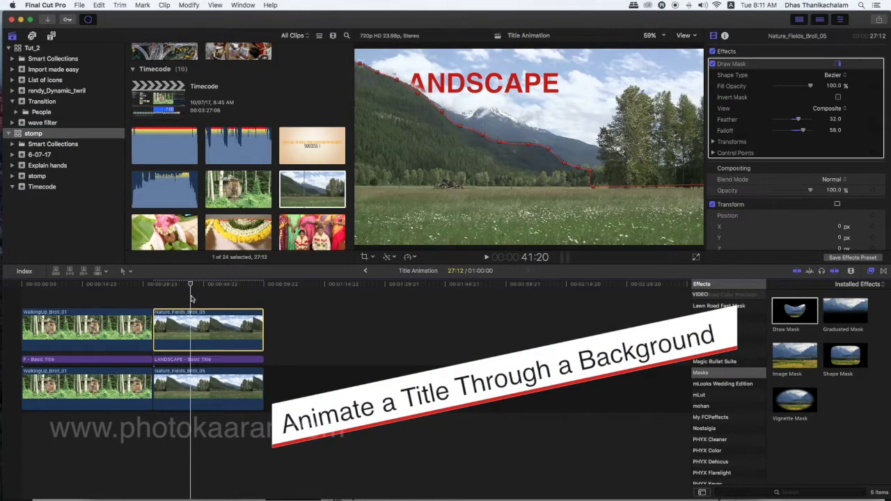